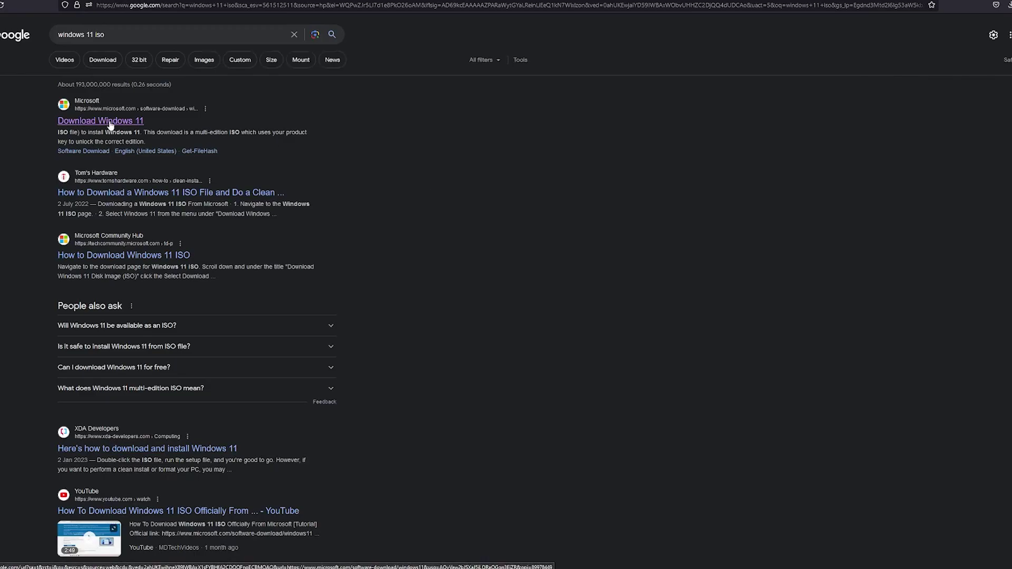
Open Microsoft's Download Windows 11 page, download the 64-bit ISO, and select the downloaded file.
click(111, 123)
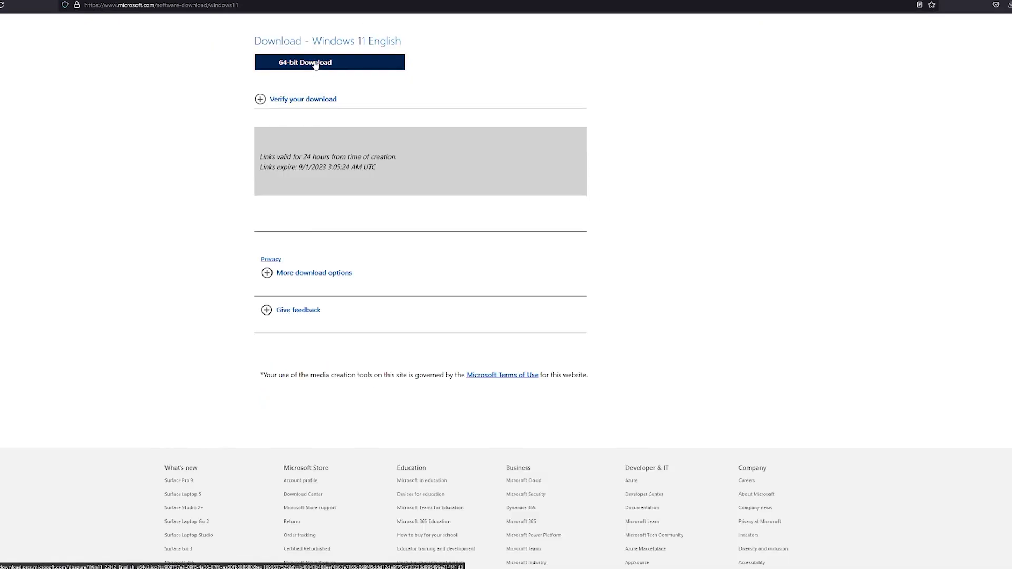
click(315, 64)
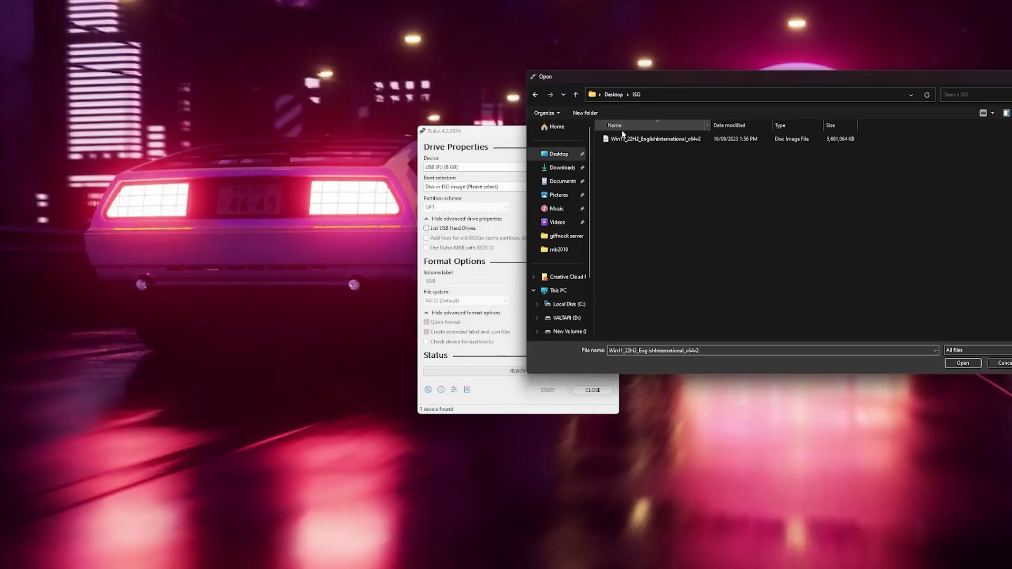
click(626, 140)
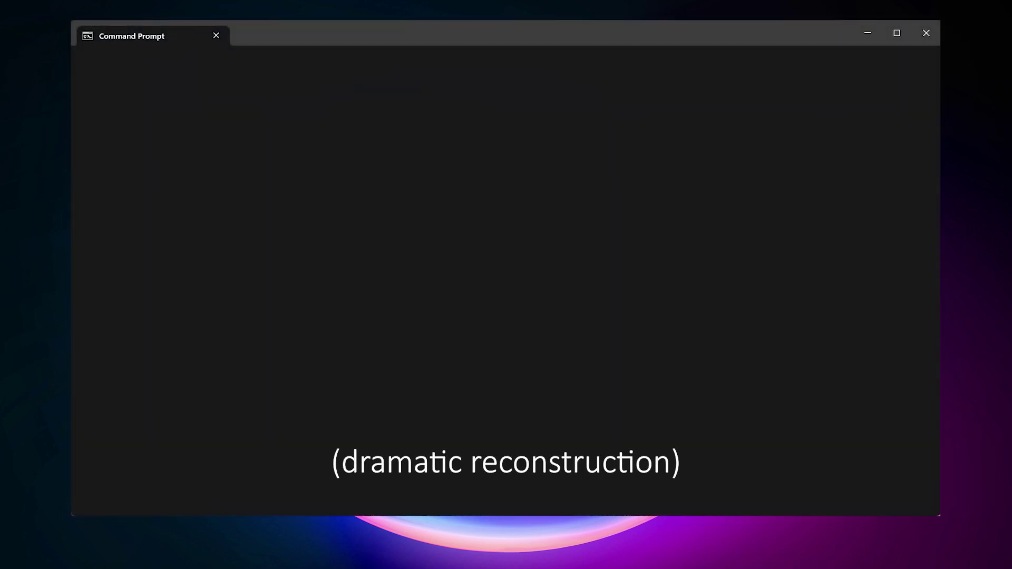
Launch DISKPART and list the laptop's disks with their sizes.
text(DISKPART)
key(Return)
text(list disk)
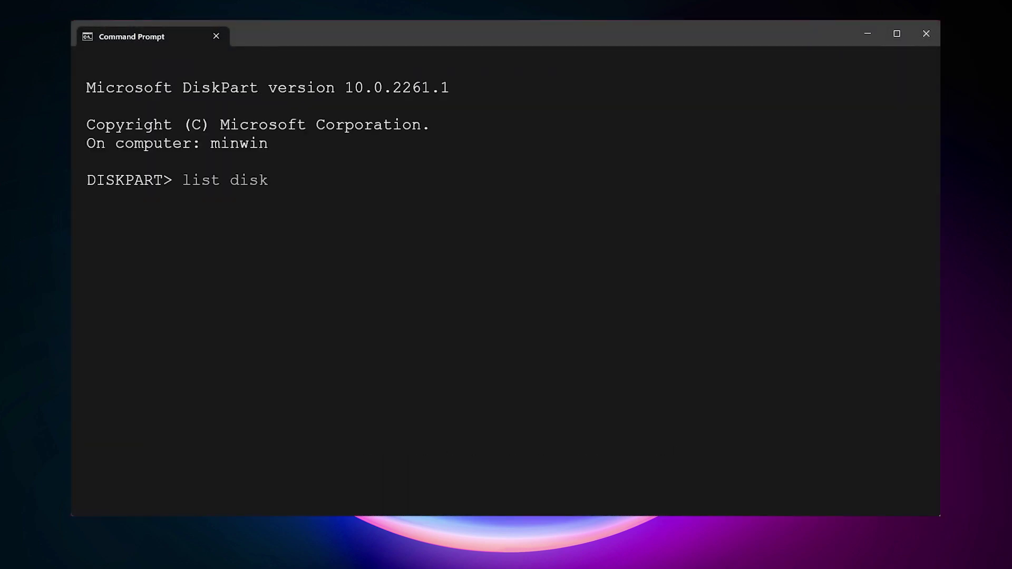
key(Return)
text(list disk)
key(Return)
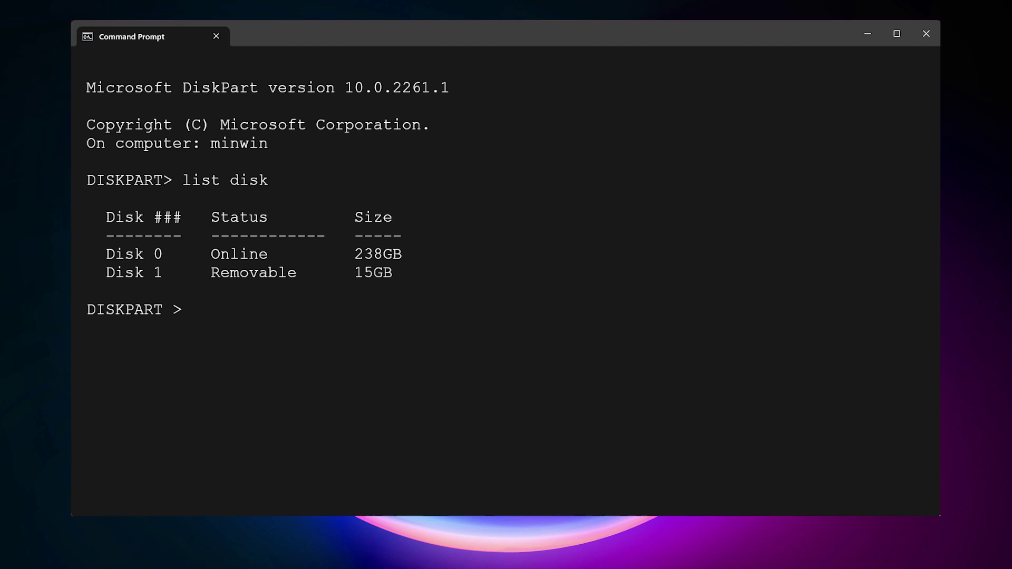
Wipe Disk 0, then create a 500 MB EFI partition and a primary partition.
text(sel disk 0)
key(Return)
text(clean)
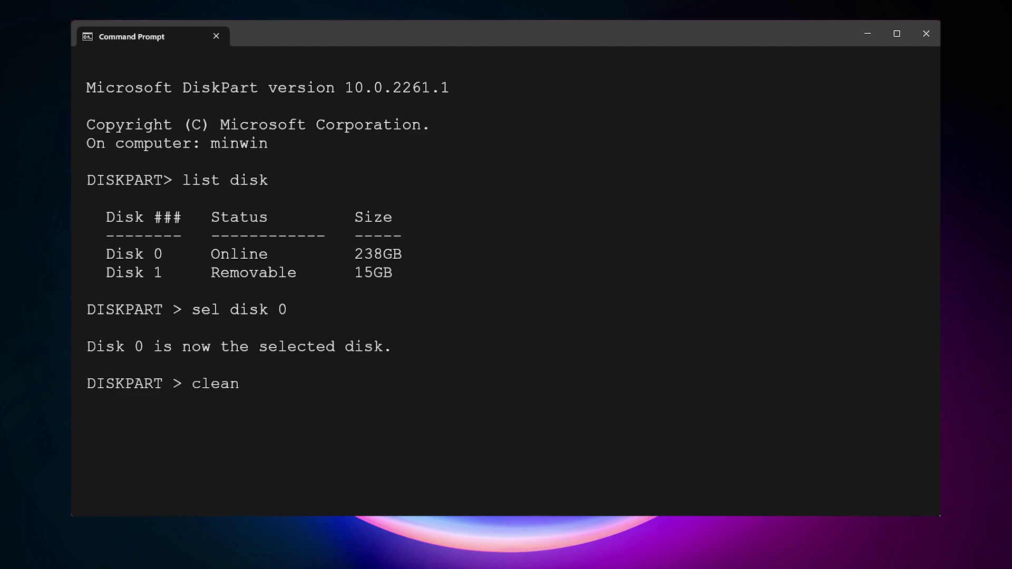
key(Return)
text(create part EFI size=500)
key(Return)
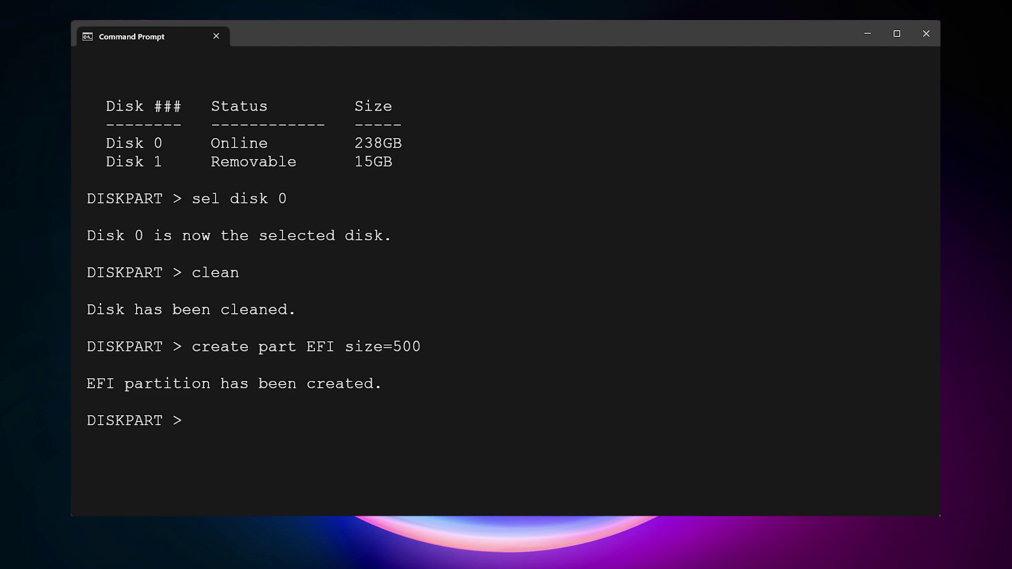
text(create part primary)
key(Return)
Quick-format Volume 1 as NTFS and assign it drive letter W.
text(list vol)
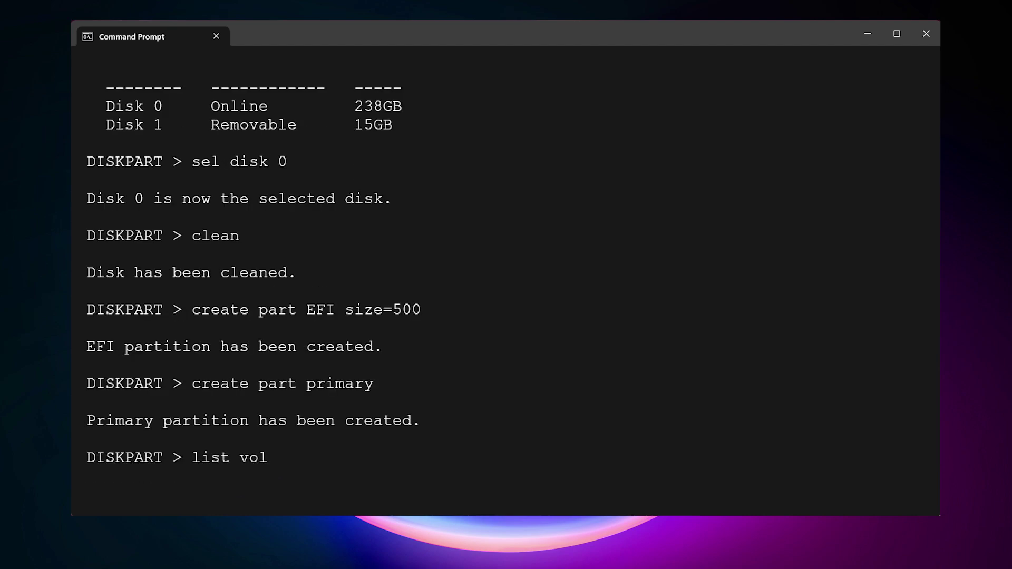
key(Return)
text(sel vol 1)
key(Return)
text(format fs=ntfs quick)
key(Return)
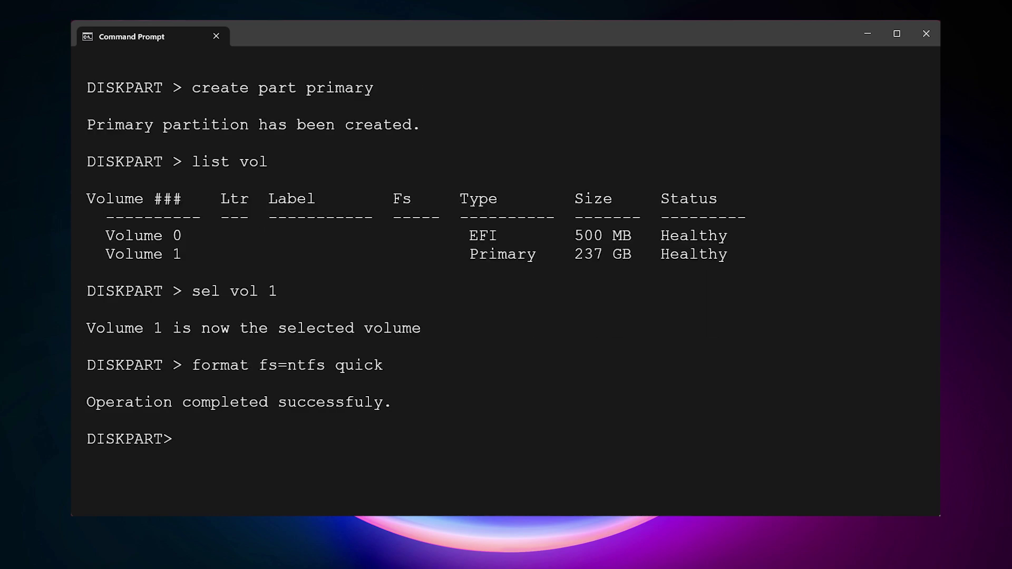
text(assign letter=W)
key(Return)
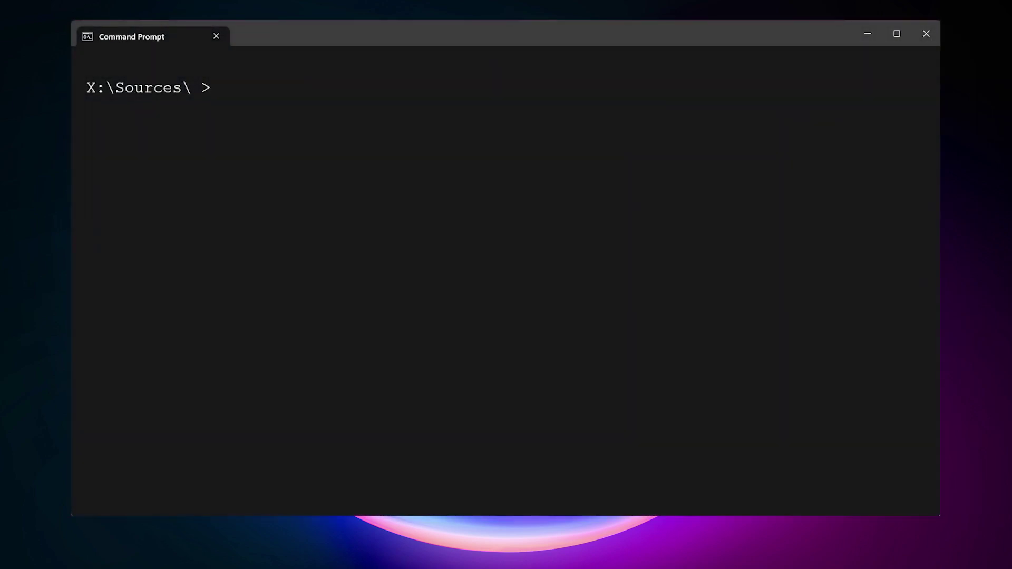
On drive W:, list its contents, make a folder named test, and list again to confirm.
text(W:)
key(Return)
text(dir)
key(Return)
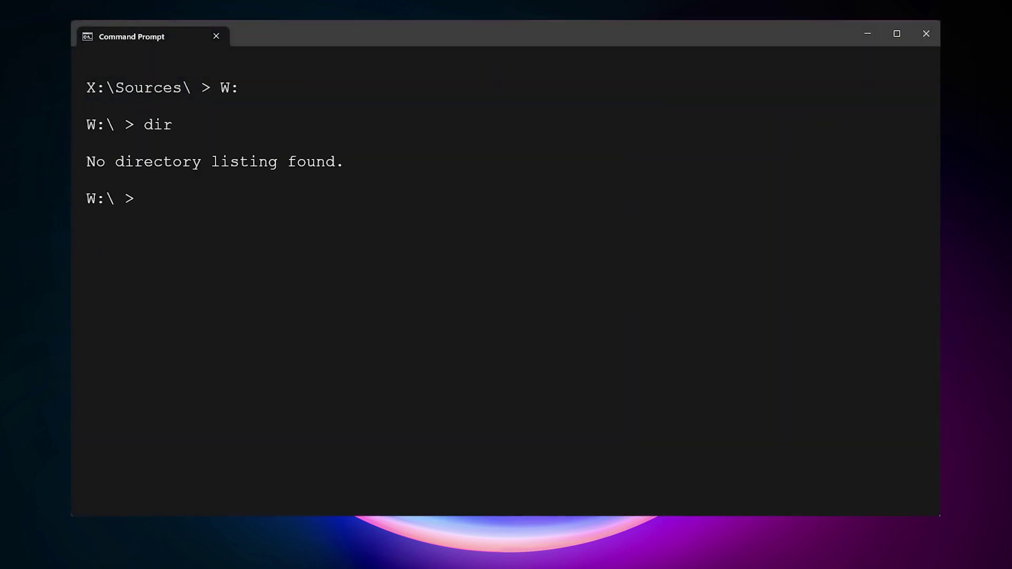
text(mrdir test)
key(Return)
text(dir)
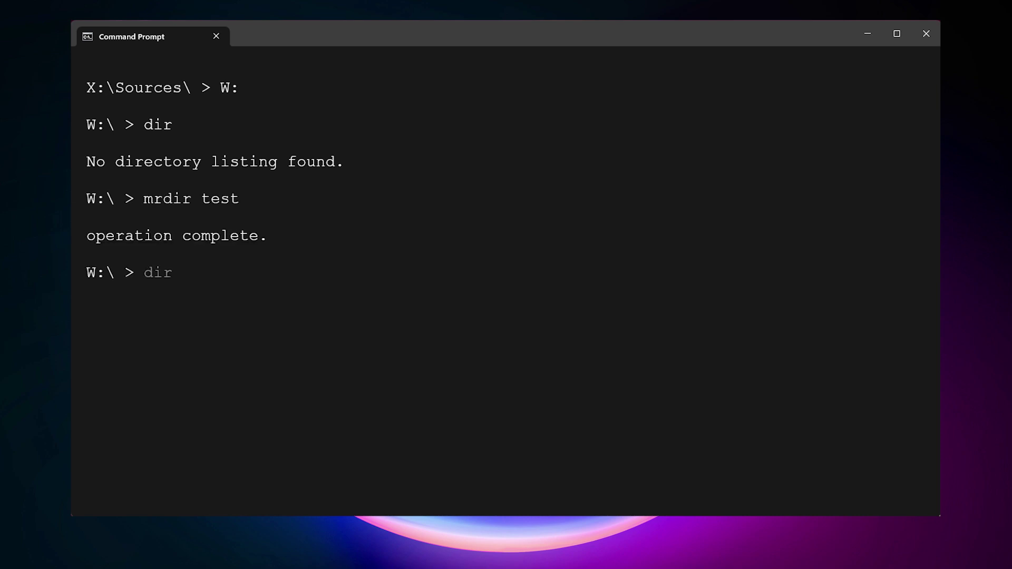
key(Return)
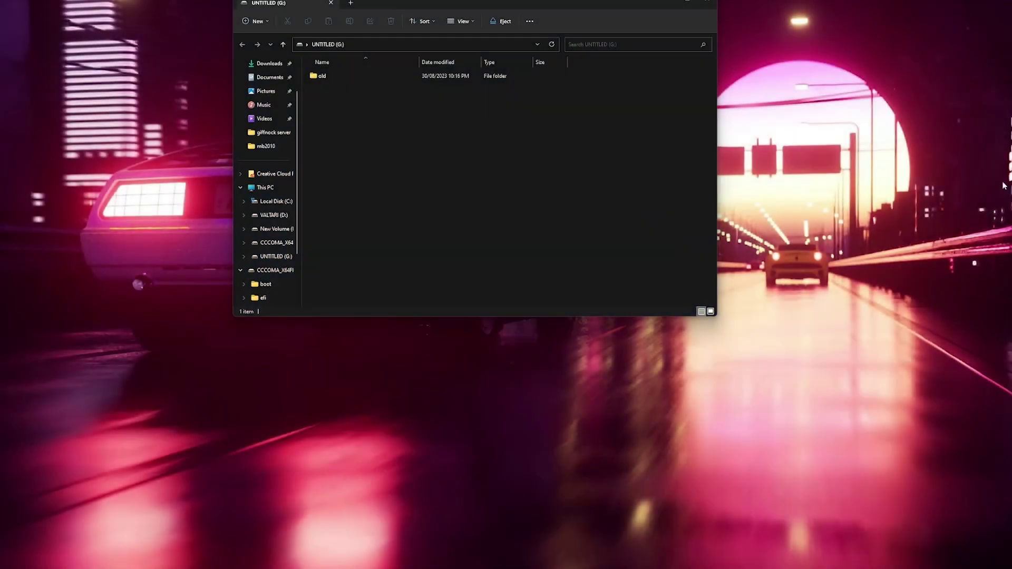
Drag a file into the UNTITLED (G:) window, then deselect it.
drag(1004, 186, 389, 166)
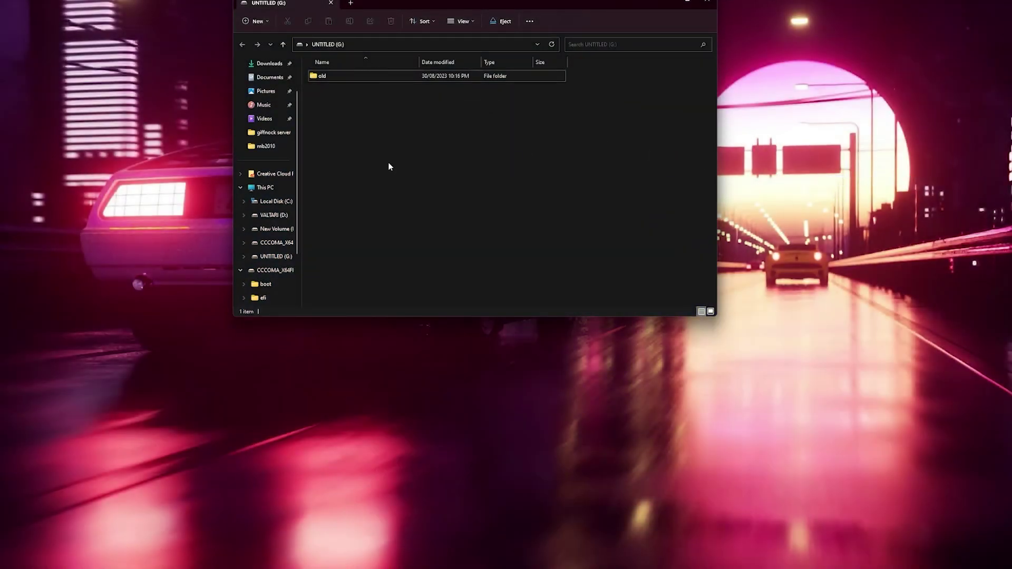
click(407, 179)
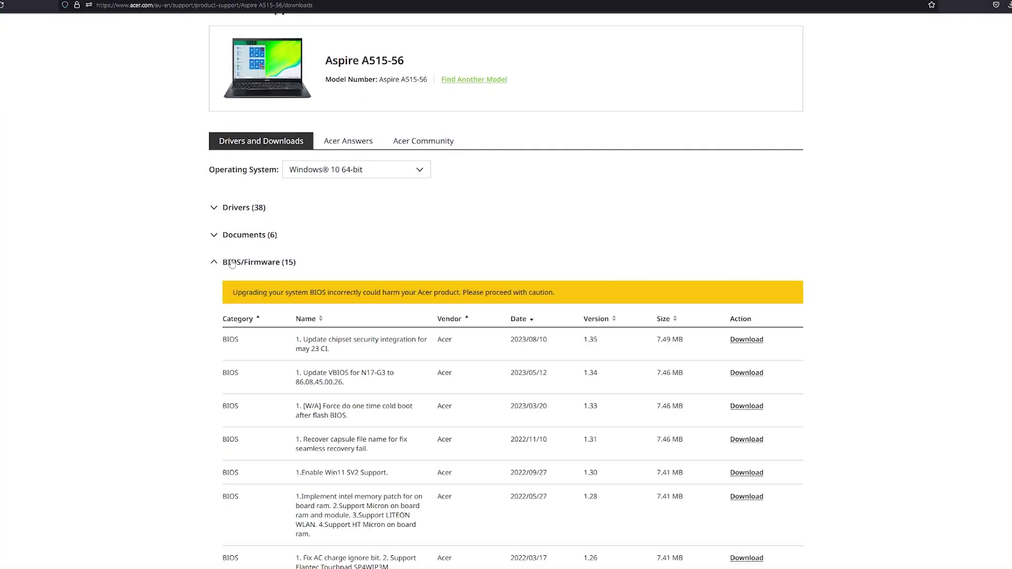
Scroll through the BIOS versions on the Aspire A515-56 support page.
scroll(232, 264, down, 4)
scroll(231, 259, down, 1)
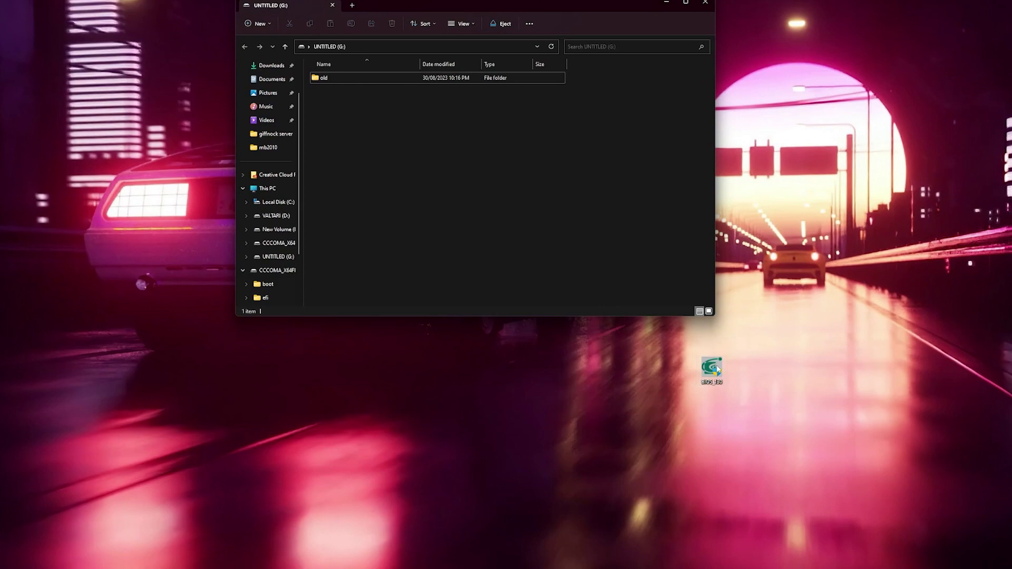
Copy the BIOS_130 file from the desktop onto the UNTITLED (G:) drive.
drag(717, 371, 430, 146)
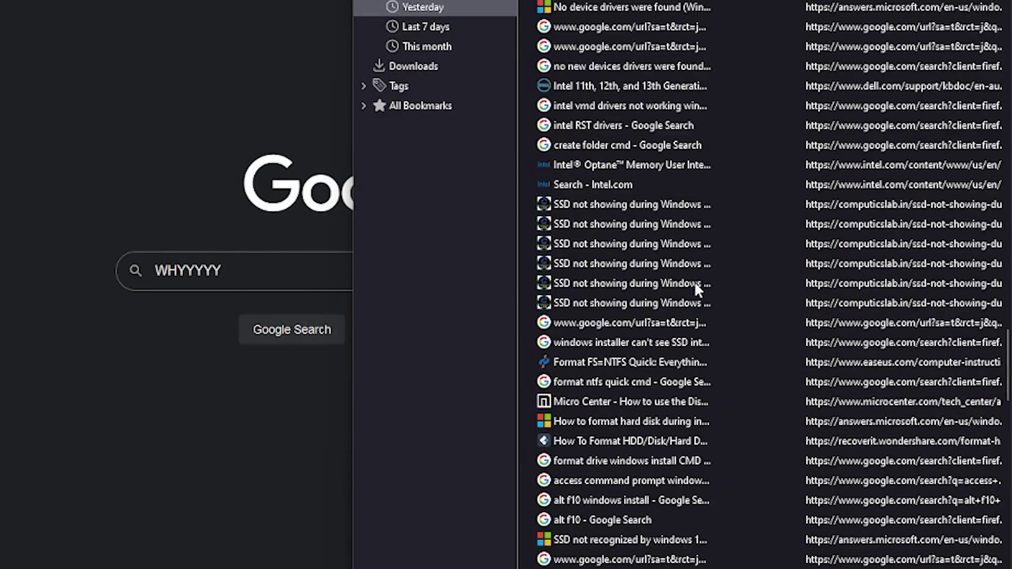
Search Google for 'download old windows iso' and read the Reddit Rufus thread.
scroll(692, 281, up, 6)
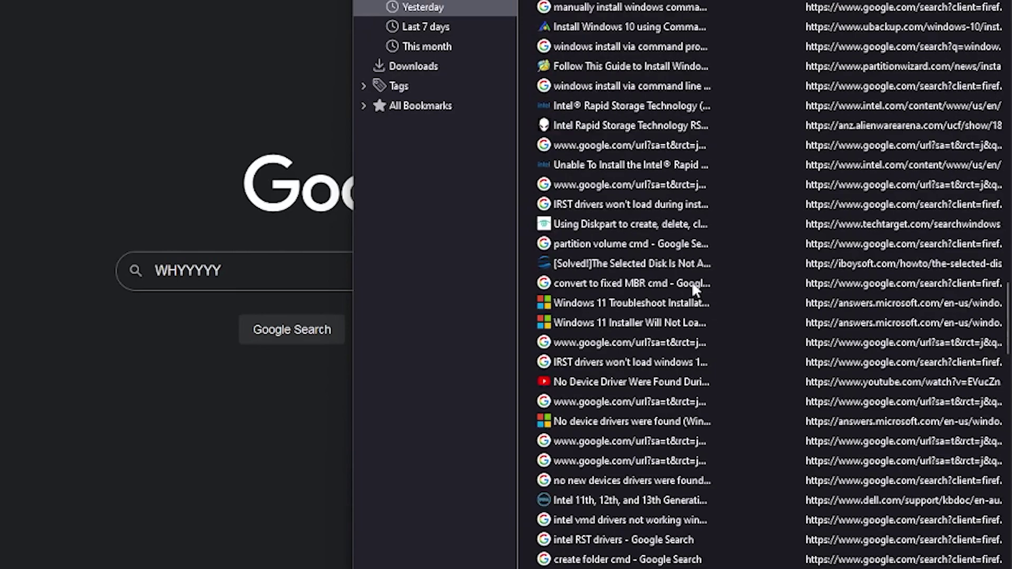
scroll(692, 283, up, 9)
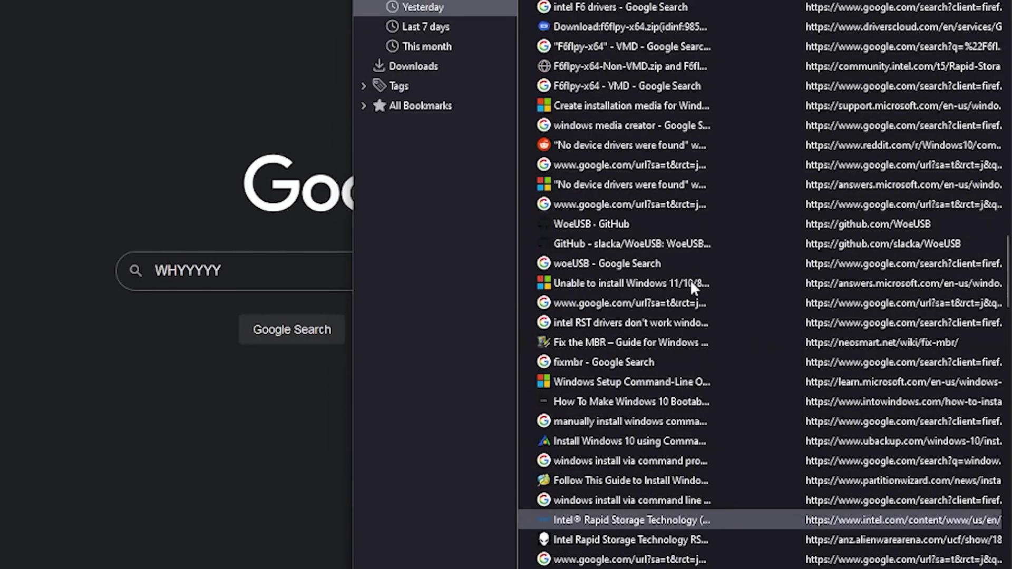
scroll(690, 278, up, 8)
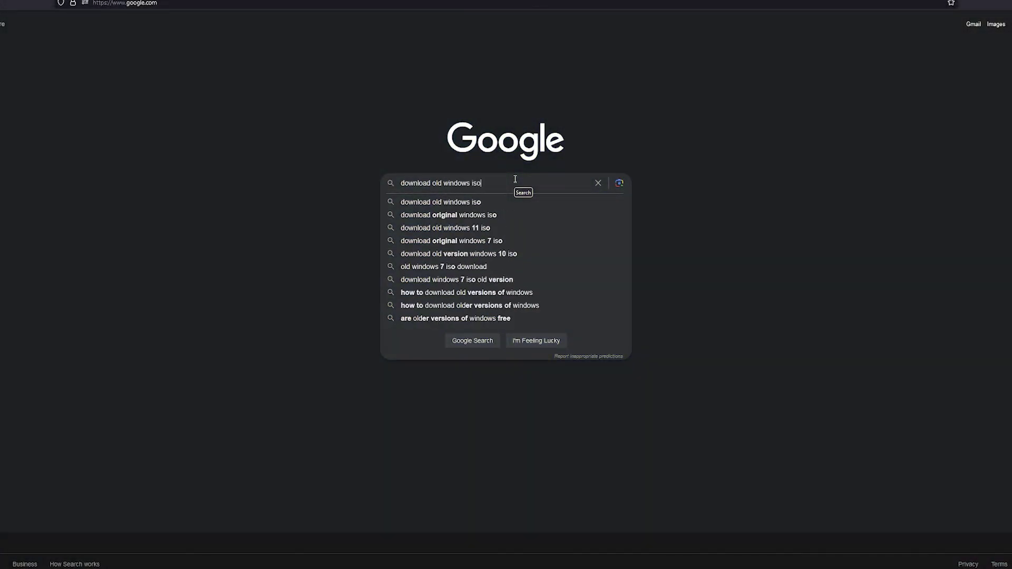
key(Return)
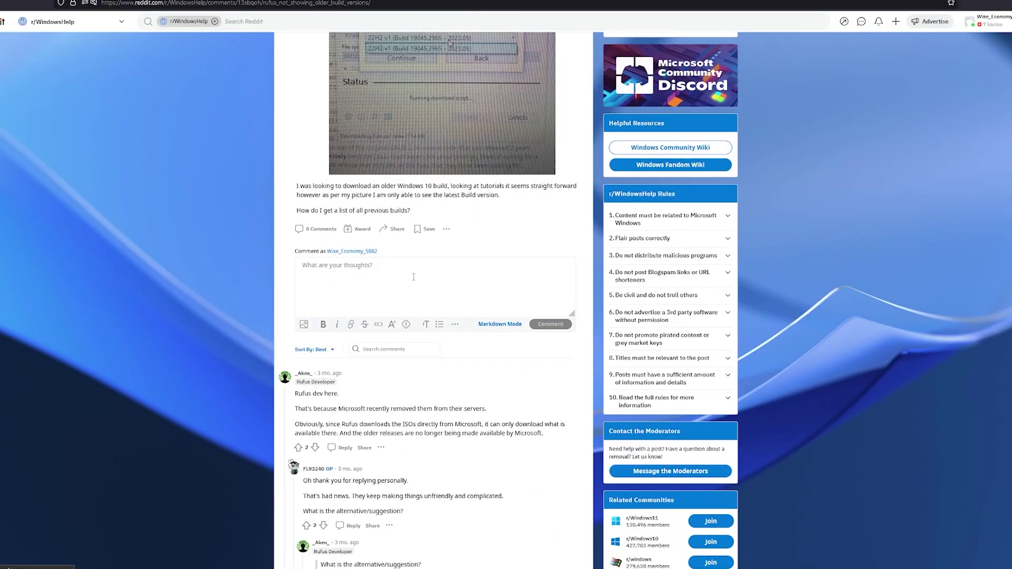
scroll(303, 163, down, 5)
drag(295, 158, 554, 217)
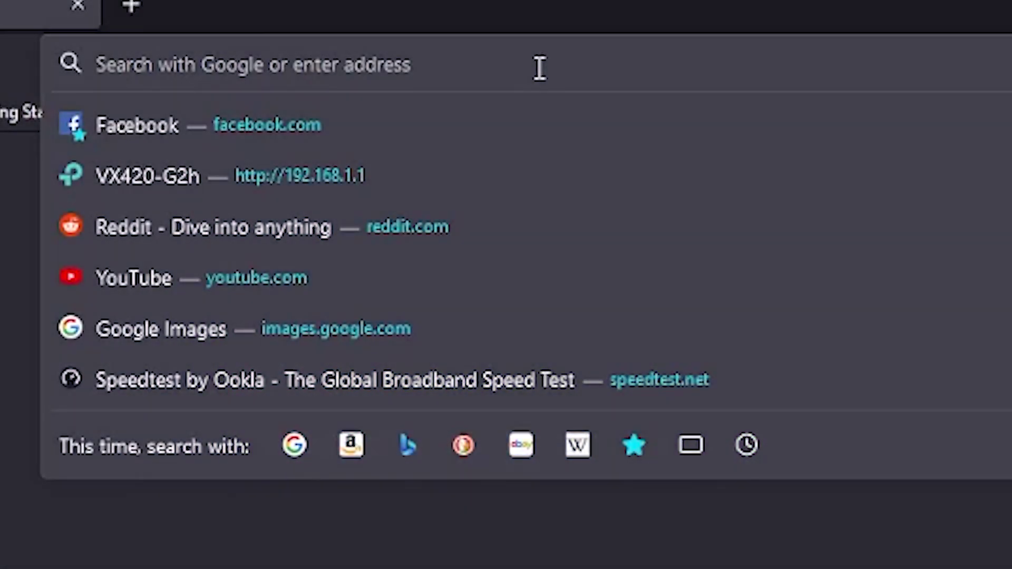
Enter the joke address downloadthesecoolisos.net.com.notavirus in the address bar.
text(down)
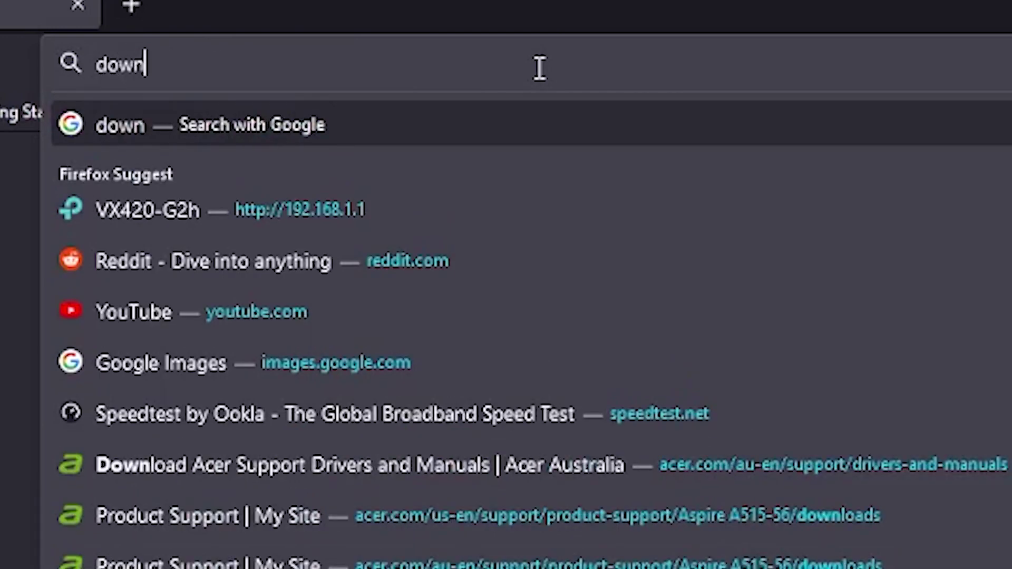
text(loadthesecoolisos)
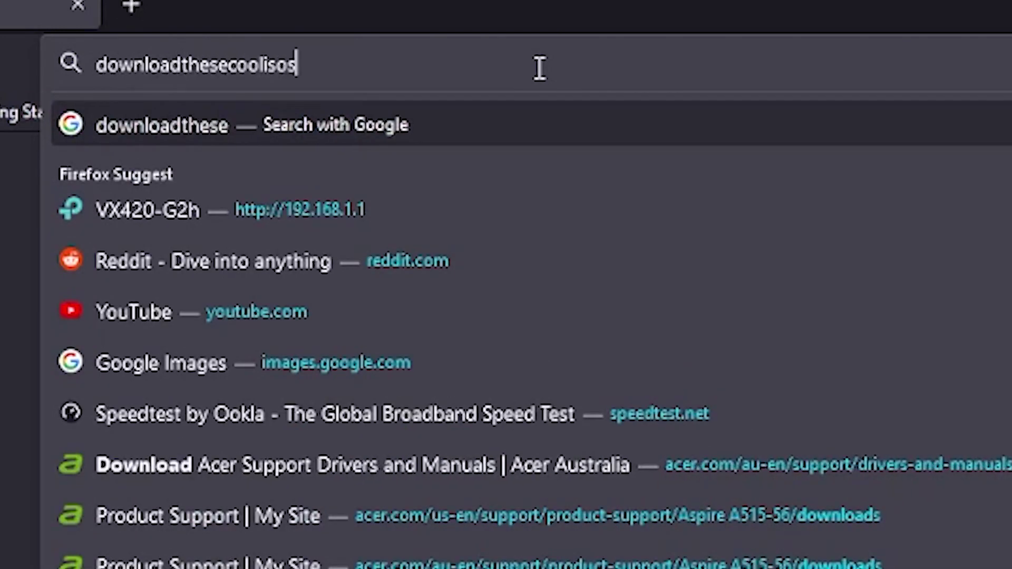
text(.net.com.notaviru)
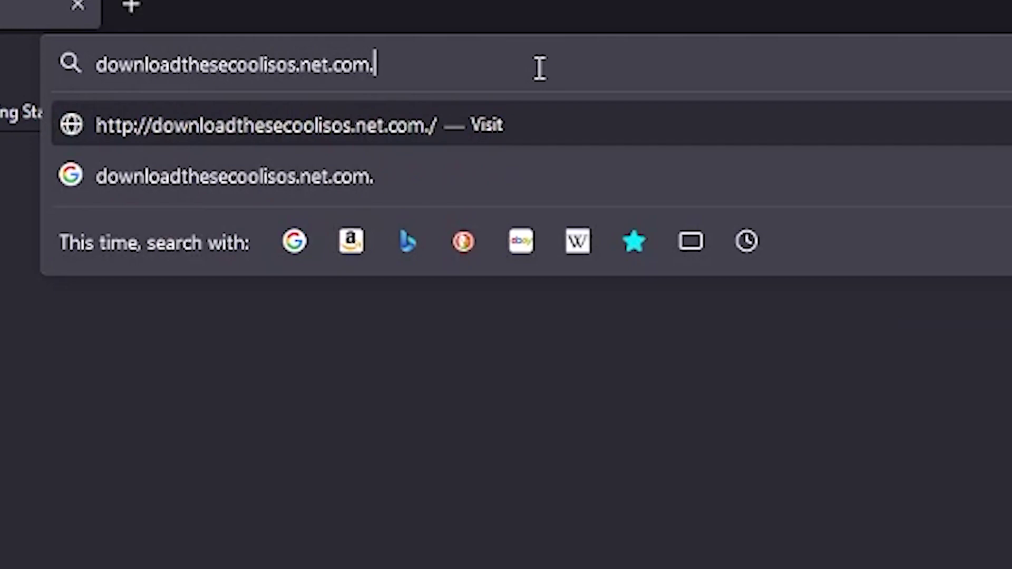
text(s)
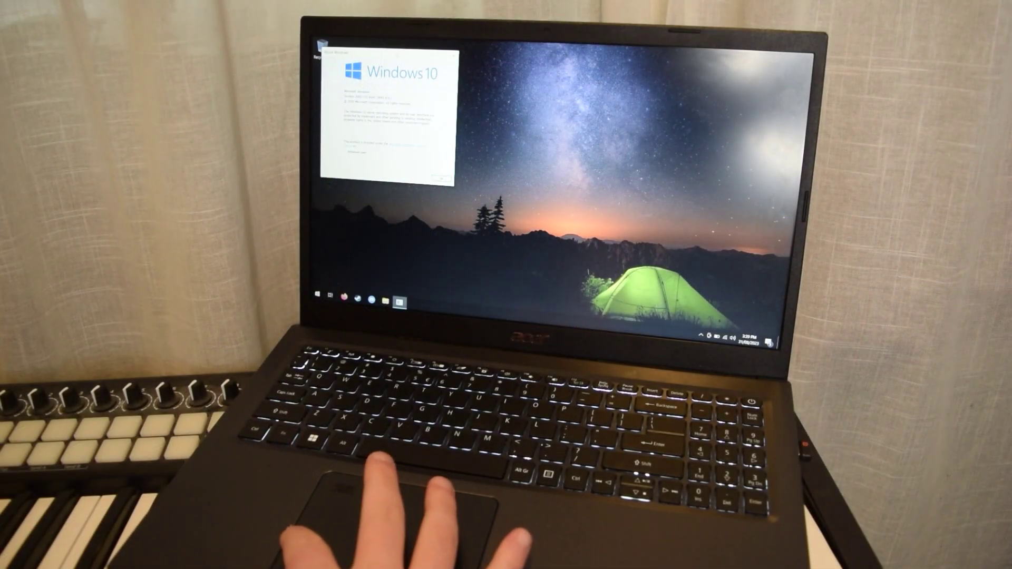
Centre the Windows 10 version window and scroll through Windows Update's pending updates list.
drag(401, 52, 525, 102)
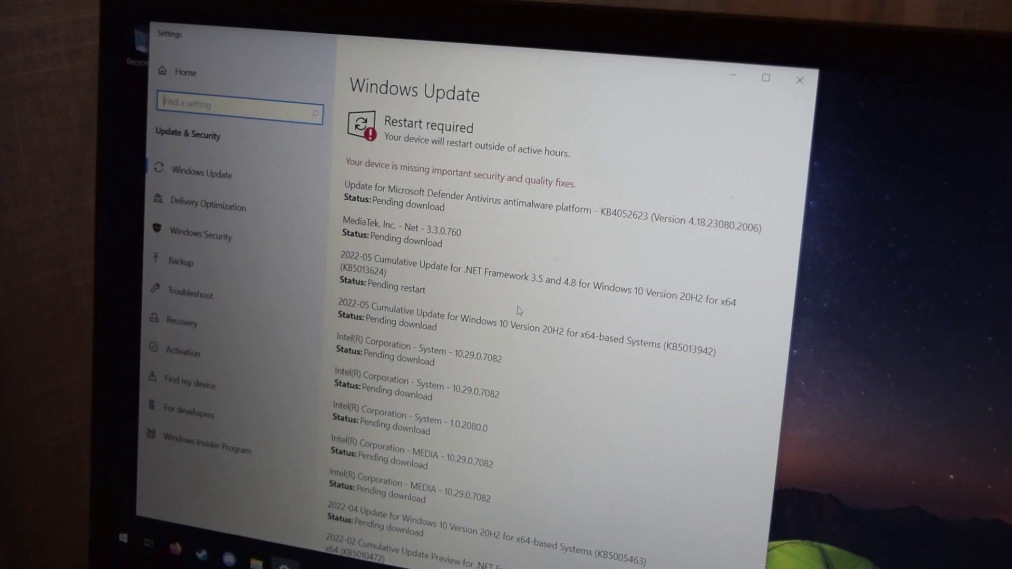
scroll(519, 311, down, 5)
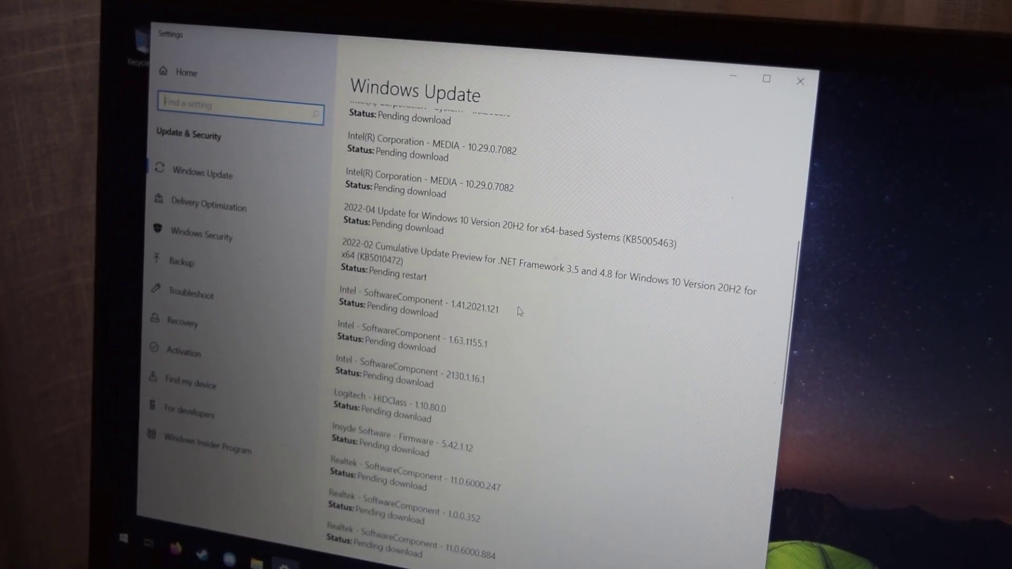
scroll(520, 311, down, 5)
scroll(519, 311, up, 6)
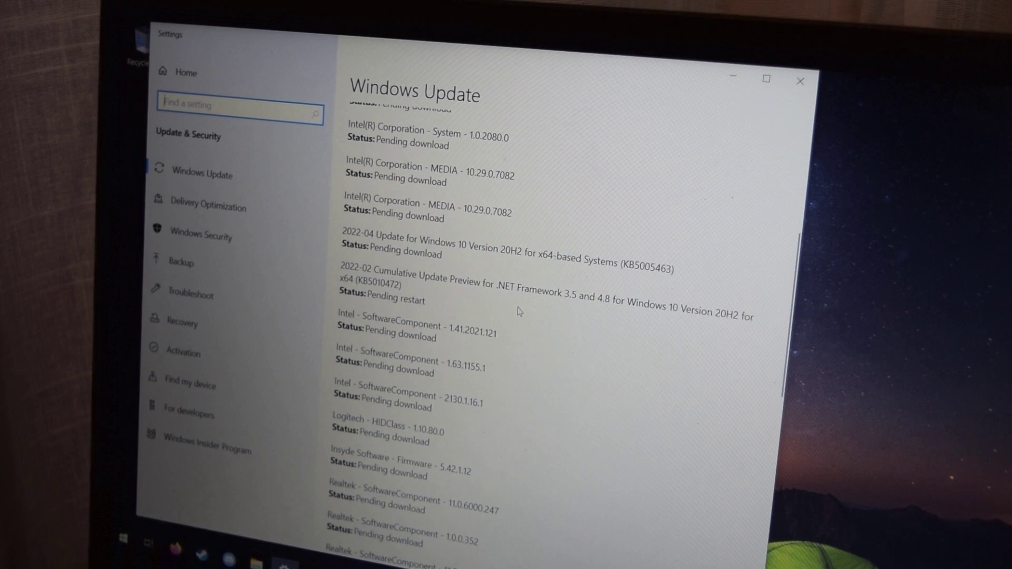
scroll(519, 311, up, 8)
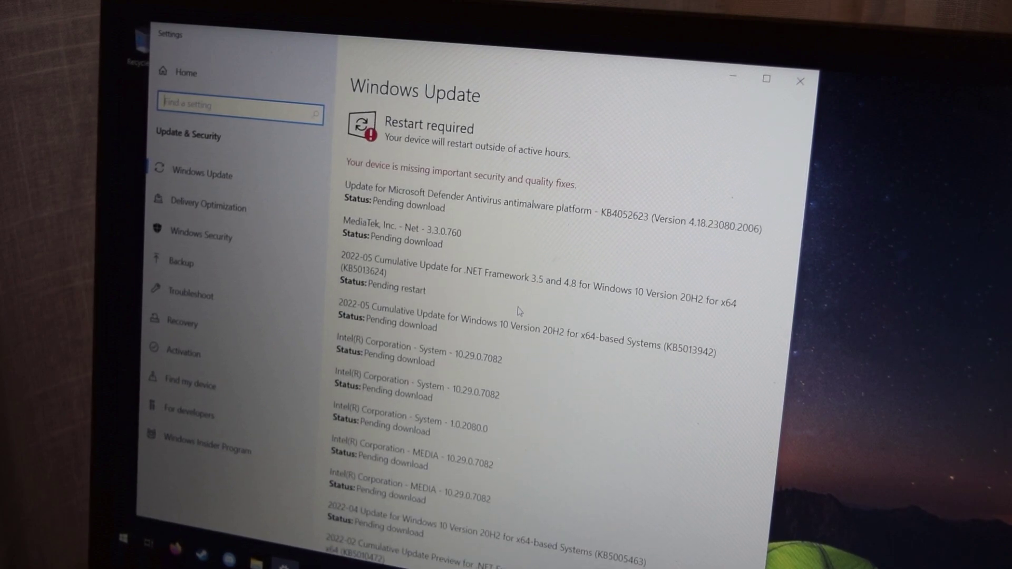